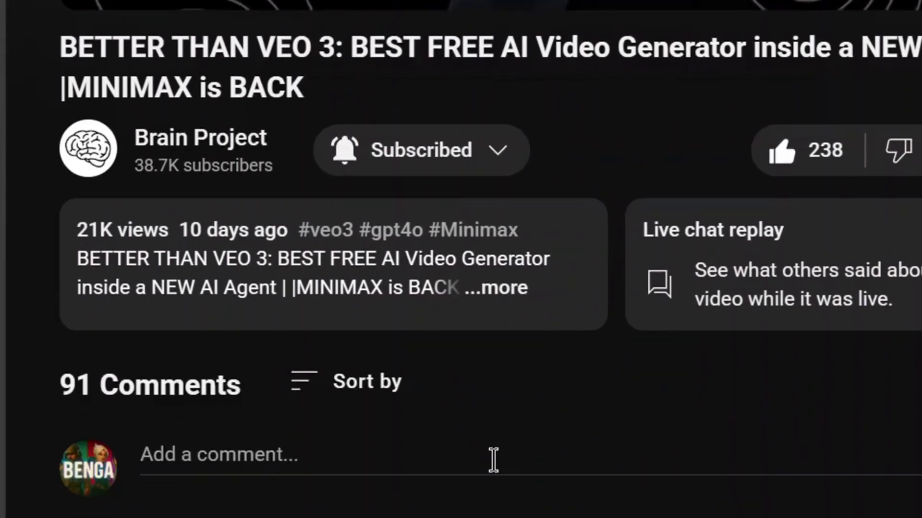
Post the comment 'I want the full document' under the MINIMAX AI video generator video
{"action": "left_click", "coordinate": [772, 439]}
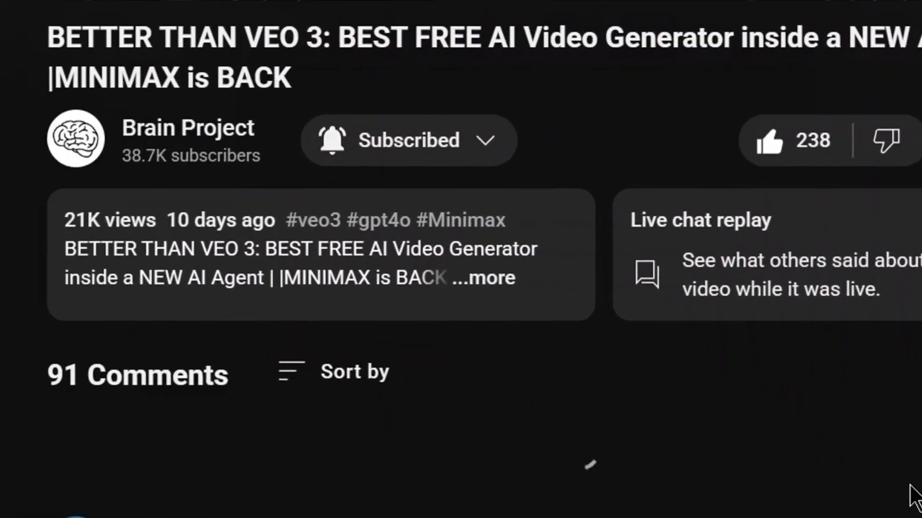
{"action": "left_click", "coordinate": [911, 494]}
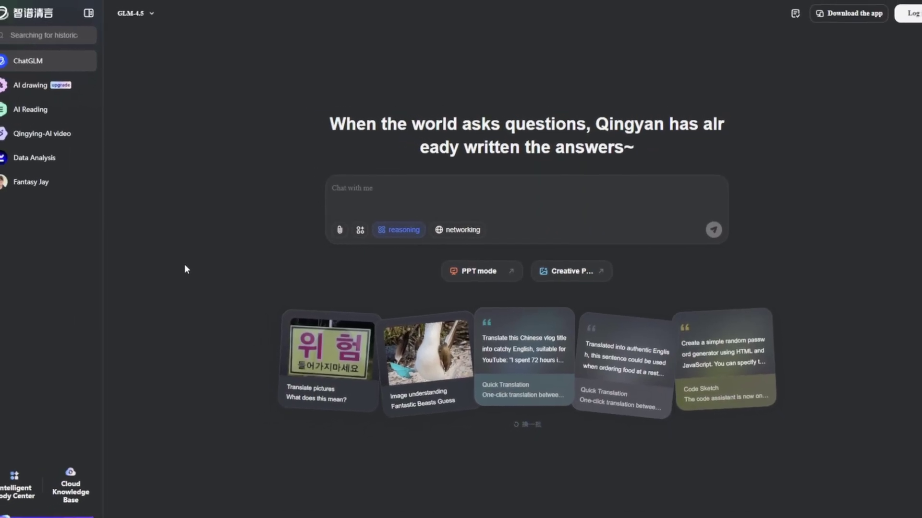
Sign in via the login options and return to the ChatGLM chat home page
{"action": "left_click", "coordinate": [912, 14]}
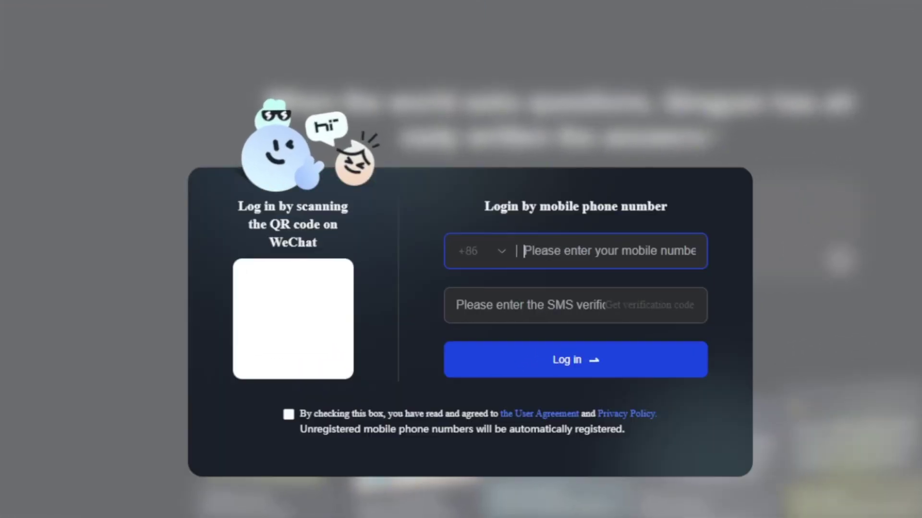
{"action": "left_click", "coordinate": [777, 302]}
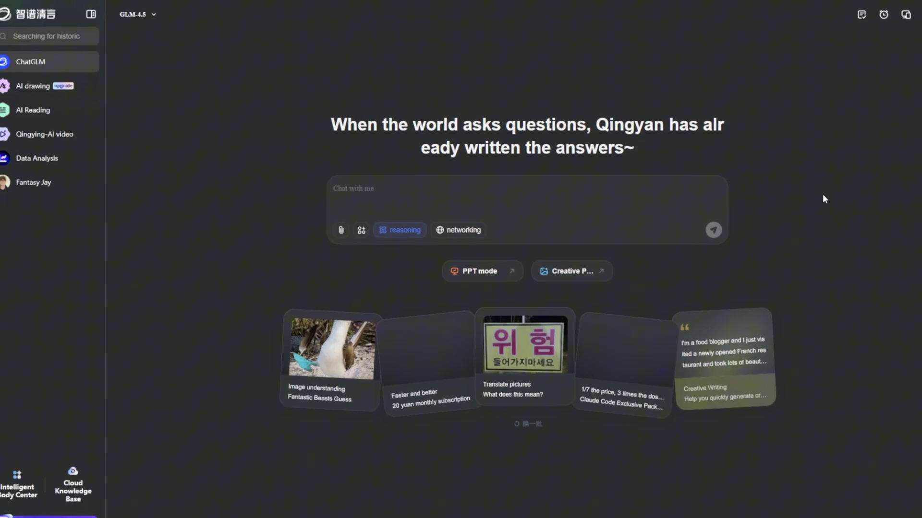
Send the Creative Writing food-blogger sample prompt, dismiss the memory notice and select the reply text
{"action": "left_click", "coordinate": [708, 325]}
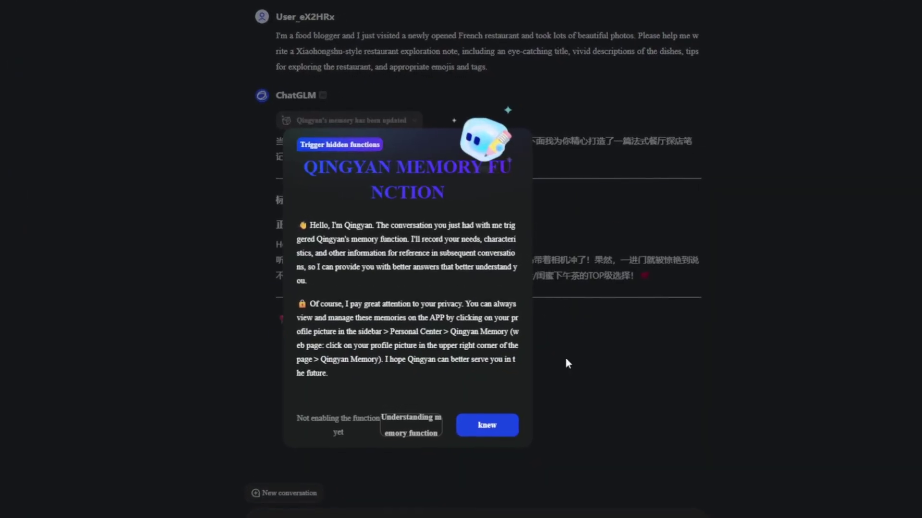
{"action": "left_click", "coordinate": [488, 433]}
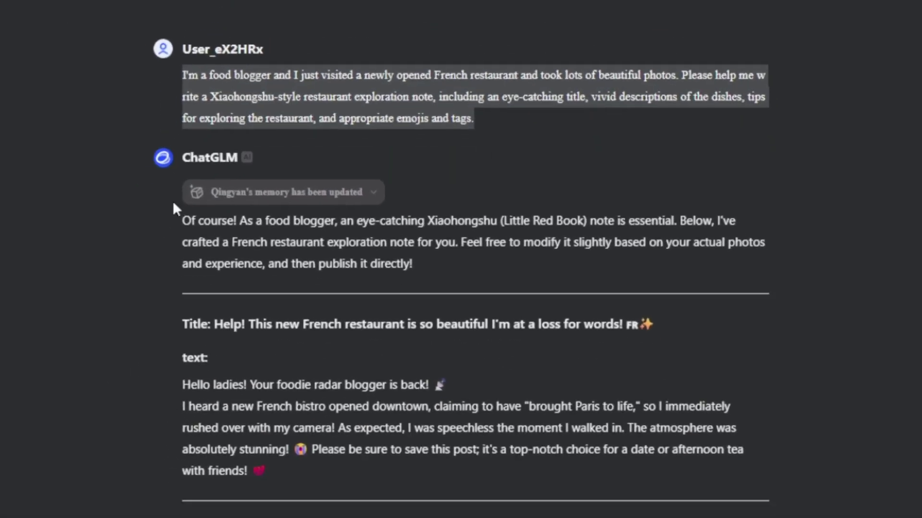
{"action": "left_click_drag", "start_coordinate": [497, 153], "coordinate": [475, 515]}
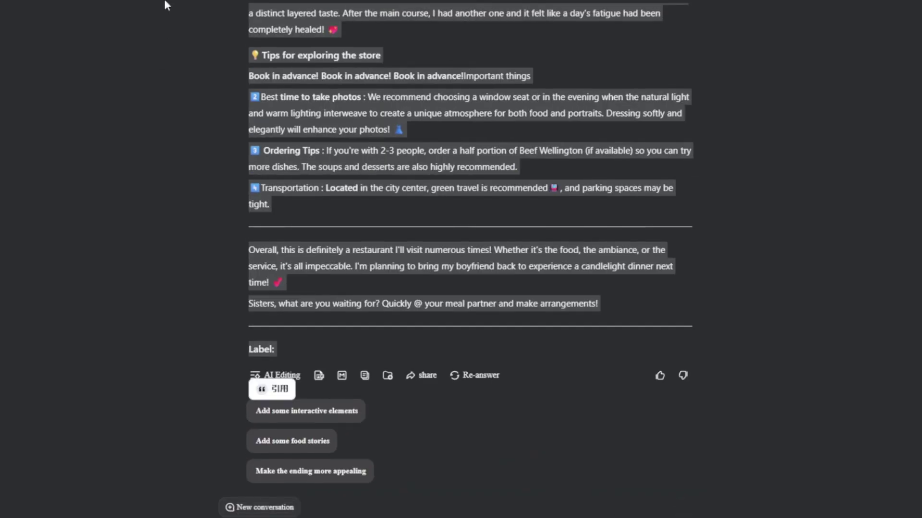
{"action": "scroll", "coordinate": [165, 223], "scroll_direction": "up", "scroll_amount": 3}
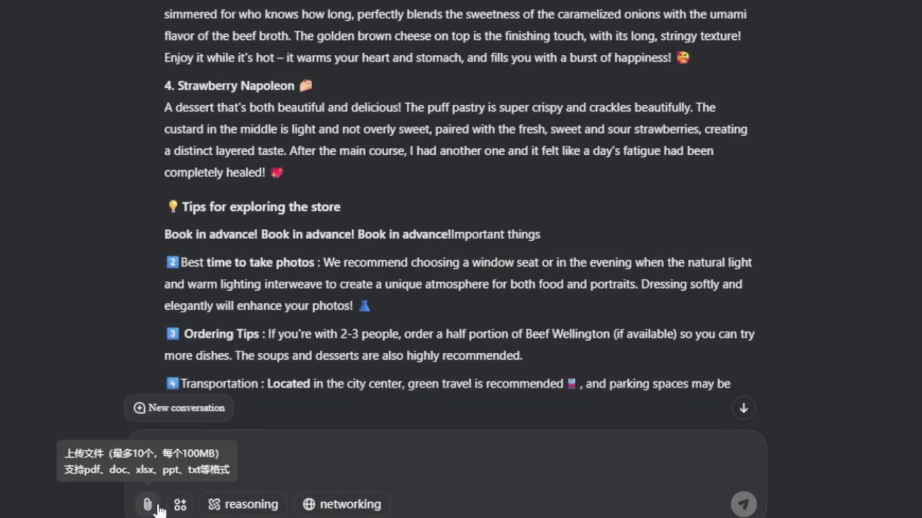
{"action": "left_click", "coordinate": [156, 506]}
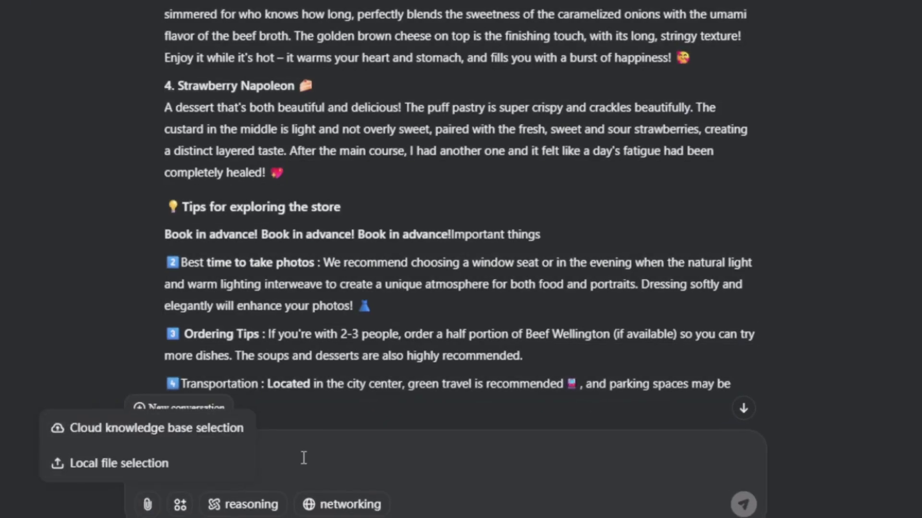
{"action": "scroll", "coordinate": [260, 444], "scroll_direction": "up", "scroll_amount": 5}
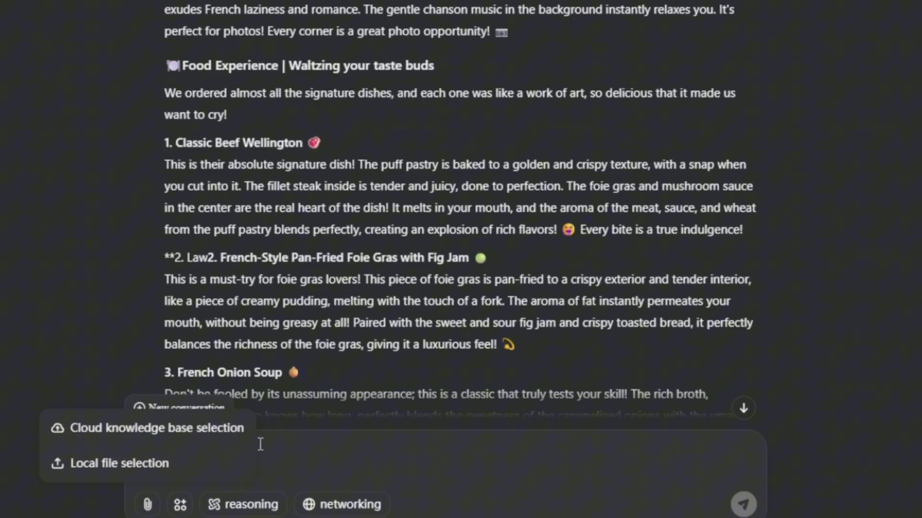
Switch to PPT mode and send the slideshow request about best food in different cultures
{"action": "left_click", "coordinate": [180, 505]}
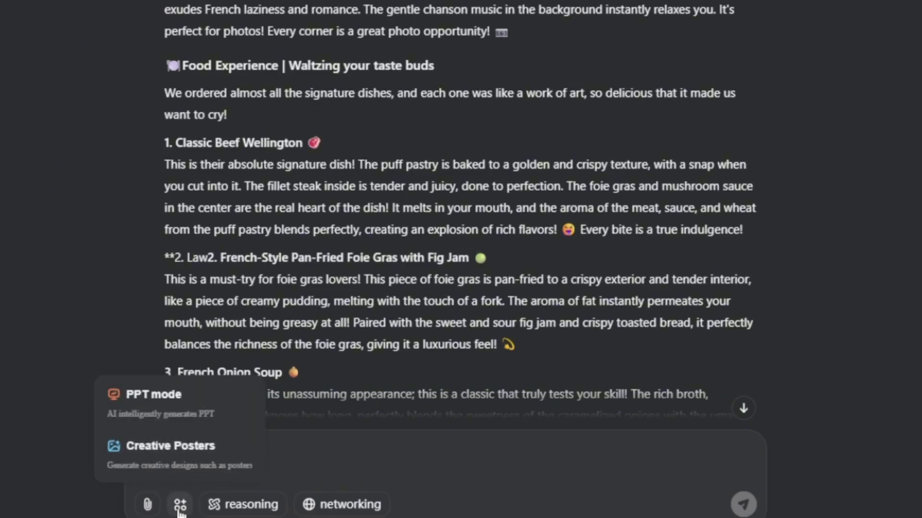
{"action": "left_click", "coordinate": [155, 396]}
{"action": "type", "text": "C"}
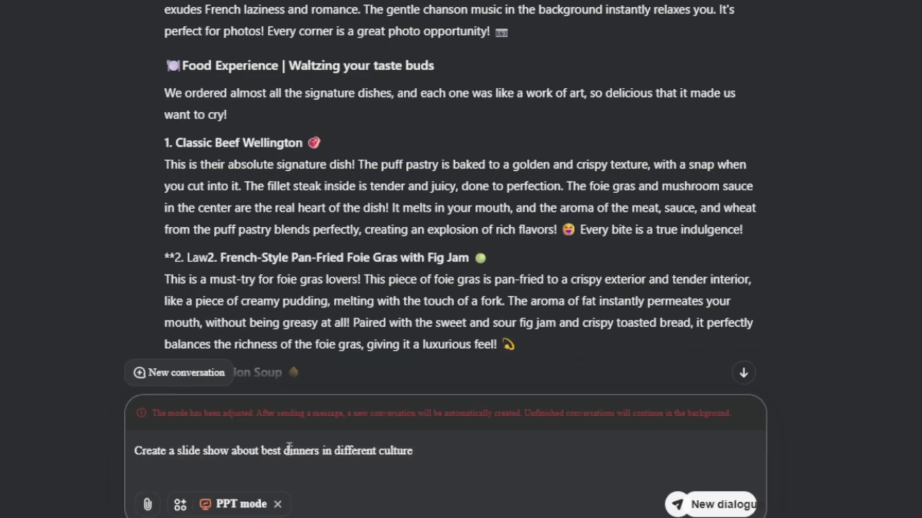
{"action": "type", "text": "food"}
{"action": "key", "text": "Return"}
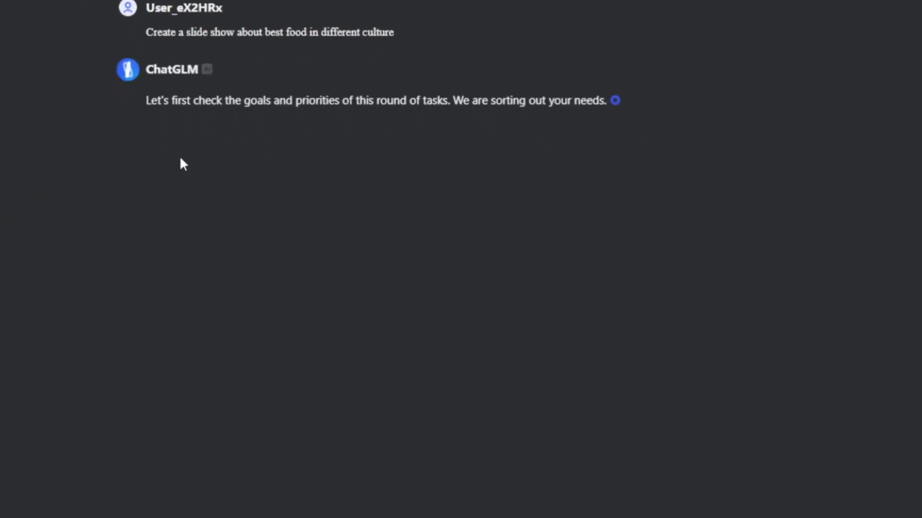
{"action": "left_click_drag", "start_coordinate": [146, 99], "coordinate": [765, 45]}
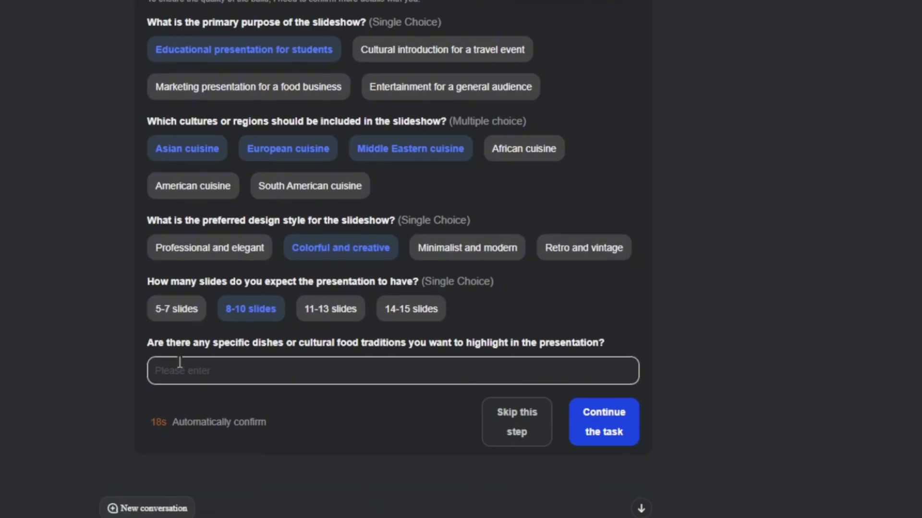
Choose 5-7 slides, enter egusi, rice and taco as highlighted dishes, and continue the task
{"action": "left_click", "coordinate": [170, 306]}
{"action": "left_click", "coordinate": [182, 346]}
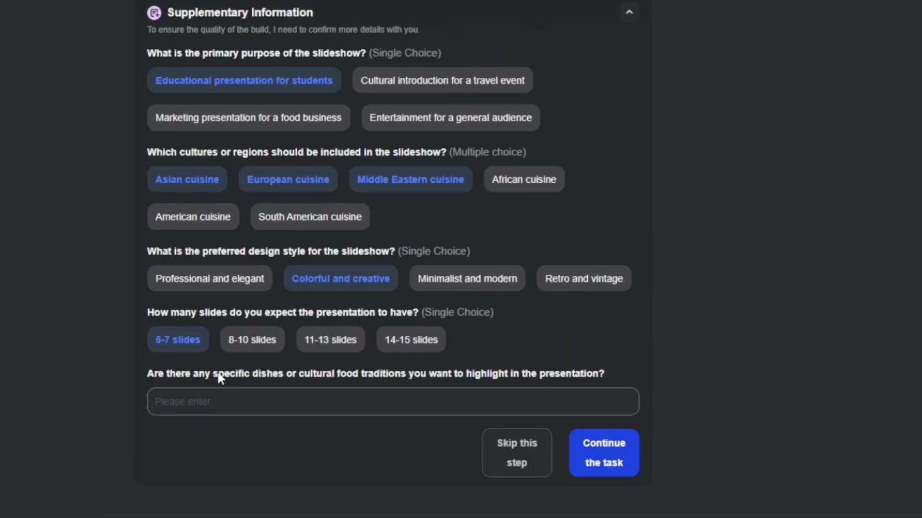
{"action": "left_click", "coordinate": [238, 399]}
{"action": "type", "text": "egusi, rice"}
{"action": "type", "text": ", taco"}
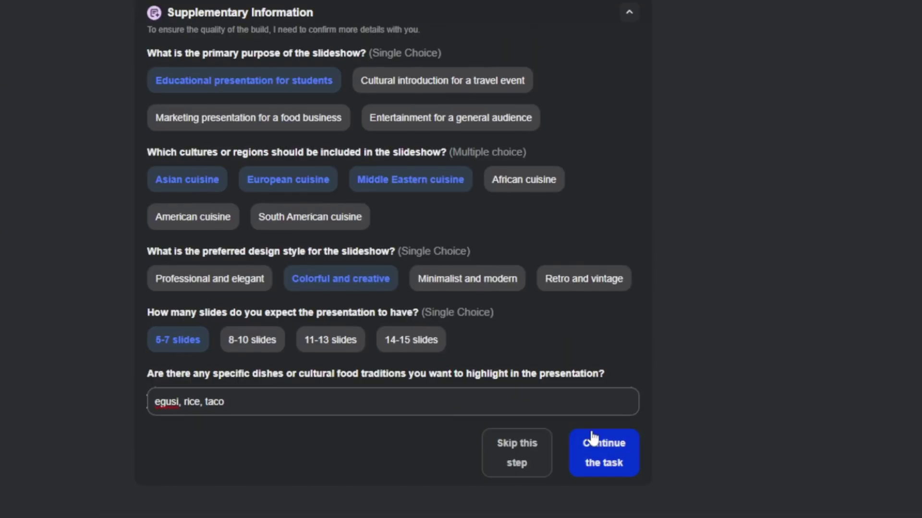
{"action": "left_click", "coordinate": [598, 448]}
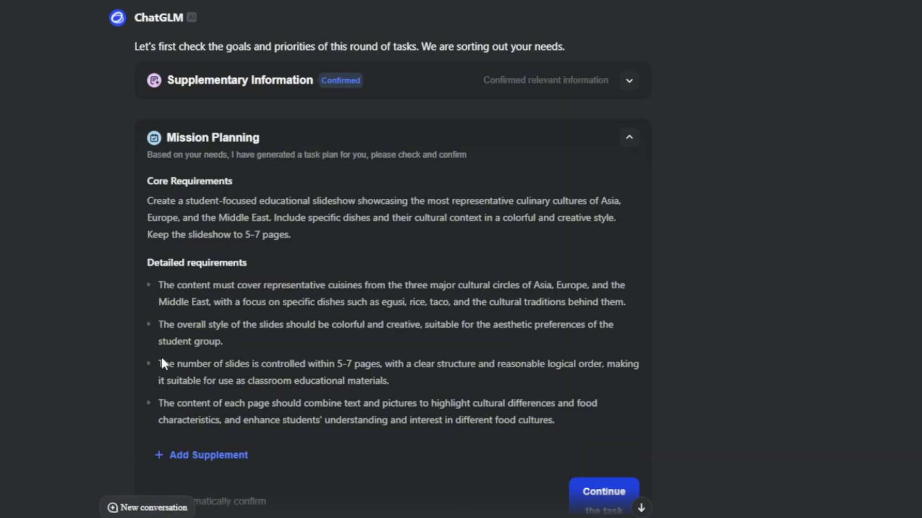
Approve the mission plan to build the six-slide deck and view it fullscreen
{"action": "left_click", "coordinate": [600, 430]}
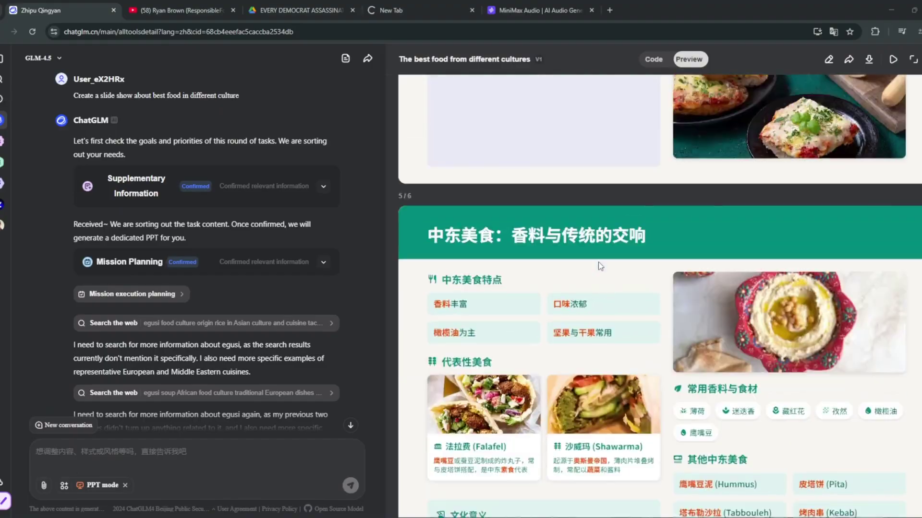
{"action": "scroll", "coordinate": [599, 263], "scroll_direction": "up", "scroll_amount": 5}
{"action": "scroll", "coordinate": [598, 262], "scroll_direction": "up", "scroll_amount": 5}
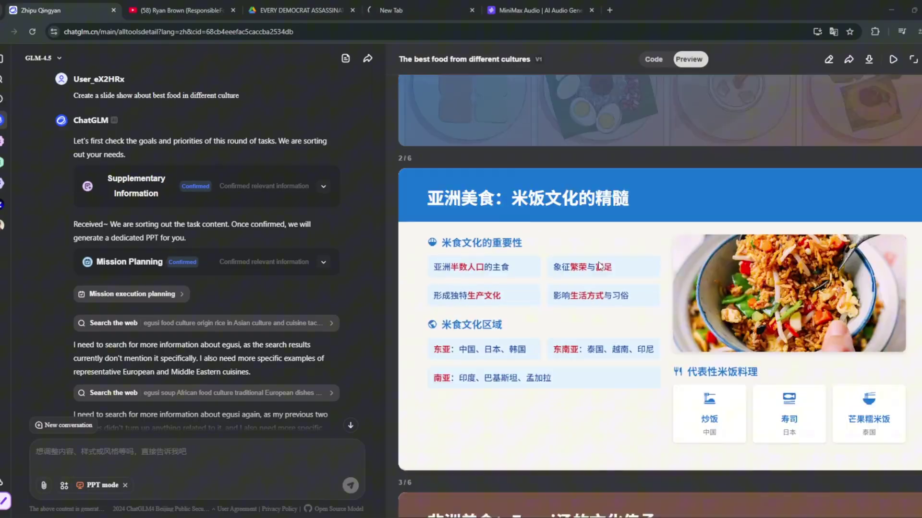
{"action": "scroll", "coordinate": [592, 251], "scroll_direction": "up", "scroll_amount": 5}
{"action": "scroll", "coordinate": [667, 236], "scroll_direction": "down", "scroll_amount": 3}
{"action": "scroll", "coordinate": [667, 235], "scroll_direction": "down", "scroll_amount": 10}
{"action": "scroll", "coordinate": [668, 235], "scroll_direction": "down", "scroll_amount": 10}
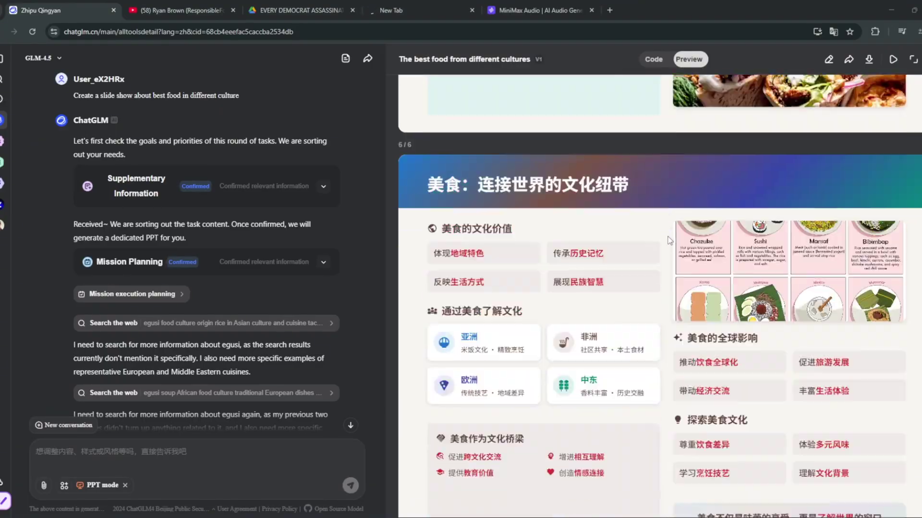
{"action": "scroll", "coordinate": [668, 235], "scroll_direction": "down", "scroll_amount": 2}
{"action": "scroll", "coordinate": [675, 328], "scroll_direction": "up", "scroll_amount": 2}
{"action": "scroll", "coordinate": [532, 348], "scroll_direction": "up", "scroll_amount": 6}
{"action": "scroll", "coordinate": [531, 347], "scroll_direction": "up", "scroll_amount": 1}
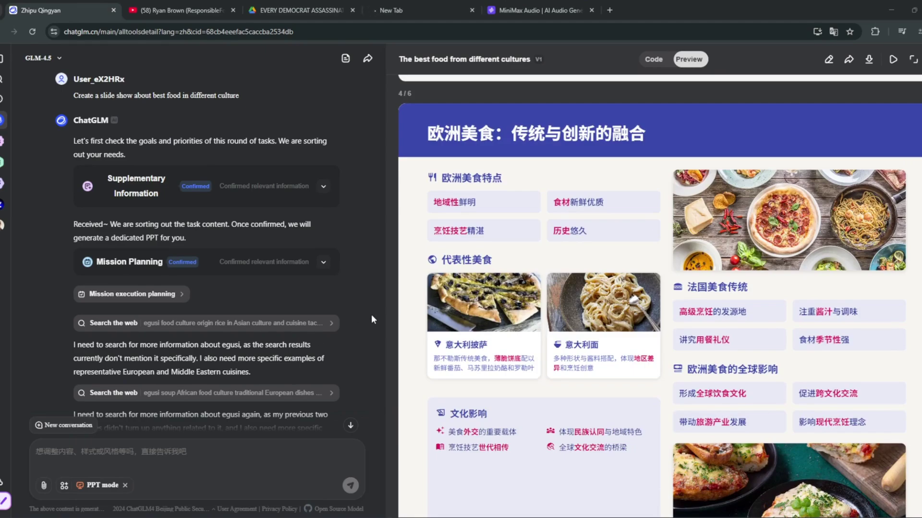
{"action": "key", "text": "F11"}
Switch to the AI drawing feature and set the picture proportion to 16:9
{"action": "left_click", "coordinate": [466, 34]}
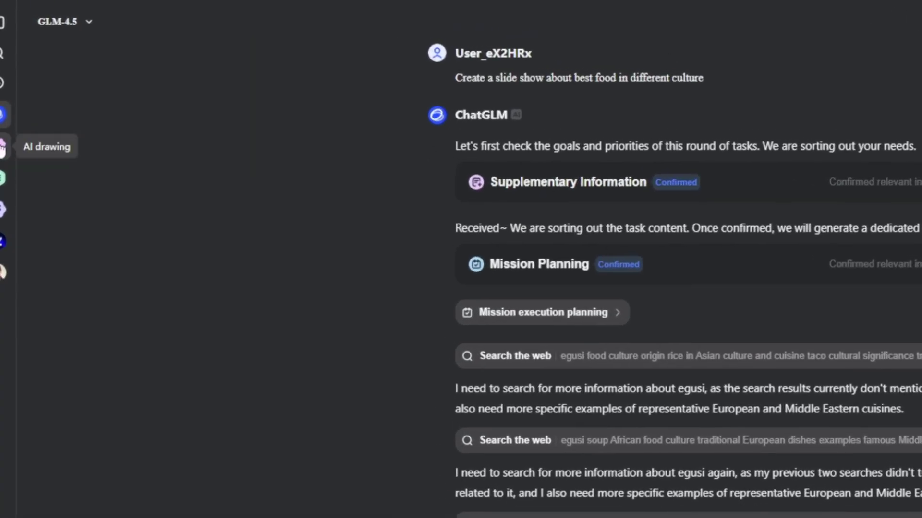
{"action": "left_click", "coordinate": [3, 148]}
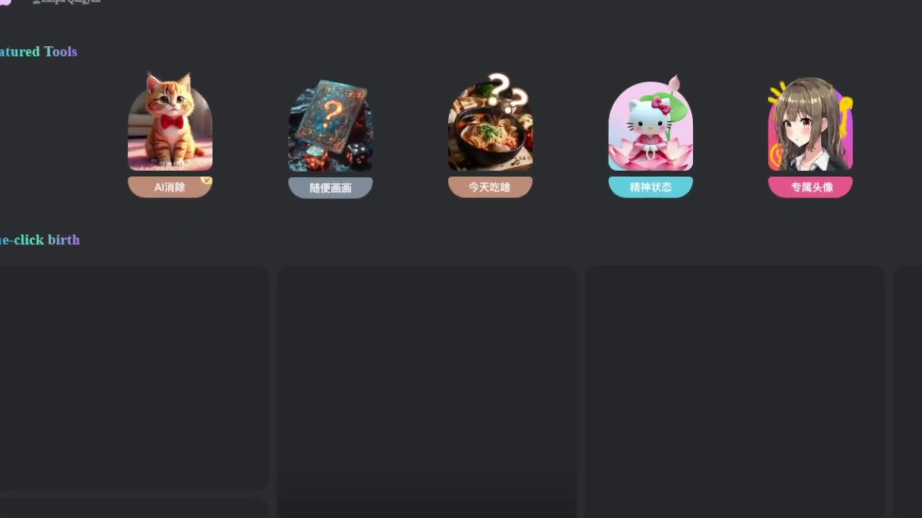
{"action": "type", "text": "A woman in her bed room"}
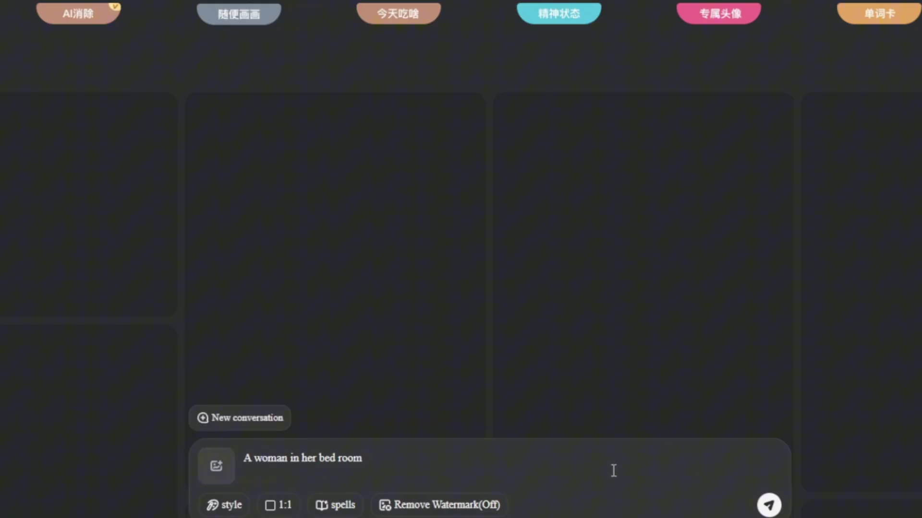
{"action": "left_click", "coordinate": [270, 505]}
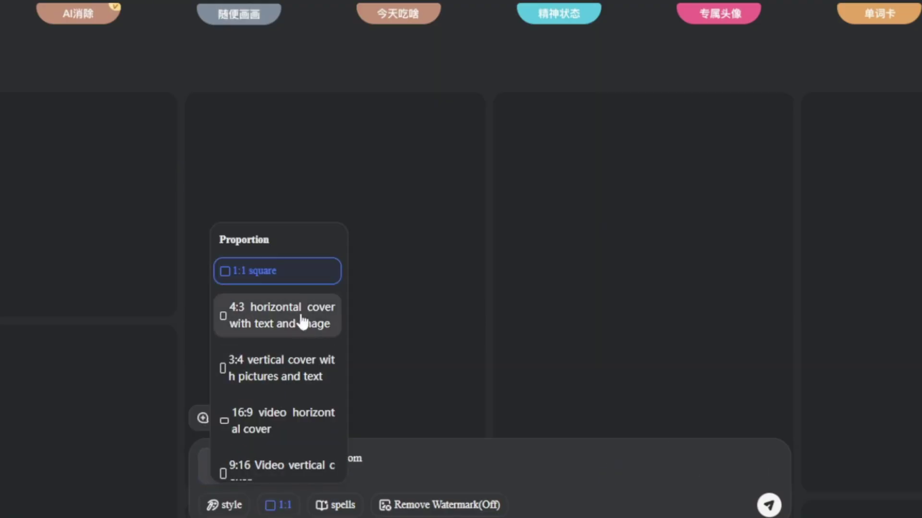
{"action": "left_click", "coordinate": [279, 425]}
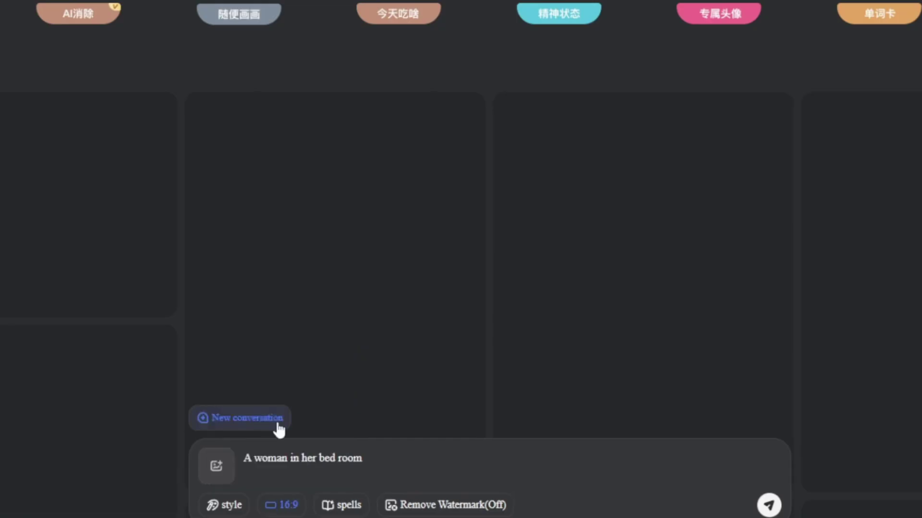
Add the Movie Light spell and photography style, then submit the woman-in-bedroom prompt
{"action": "left_click", "coordinate": [345, 507]}
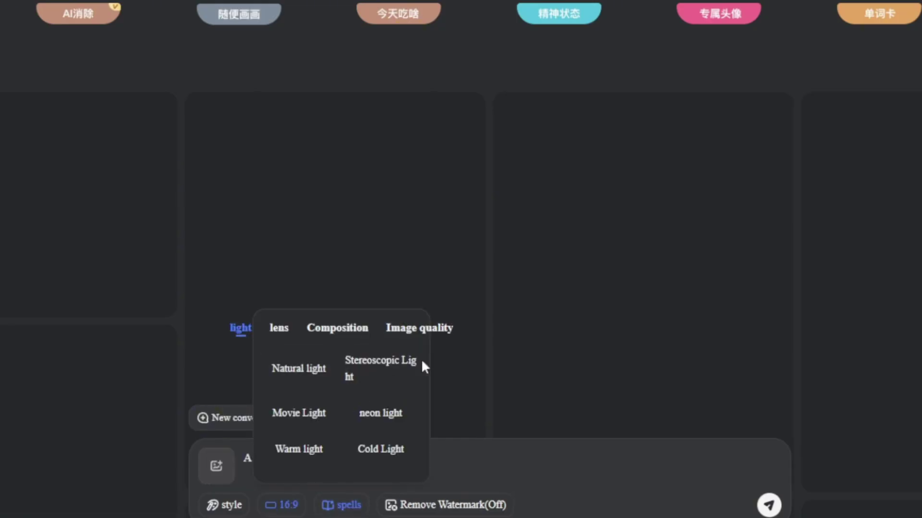
{"action": "left_click", "coordinate": [306, 416]}
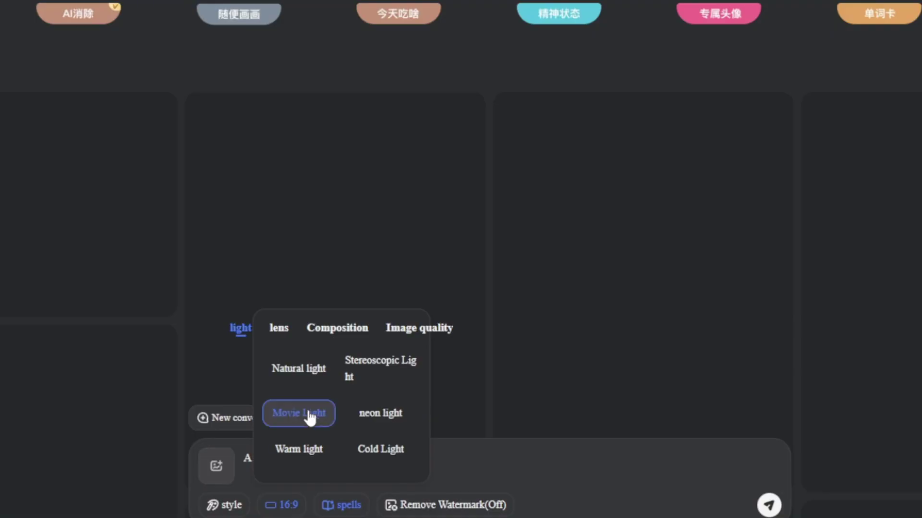
{"action": "left_click", "coordinate": [232, 504]}
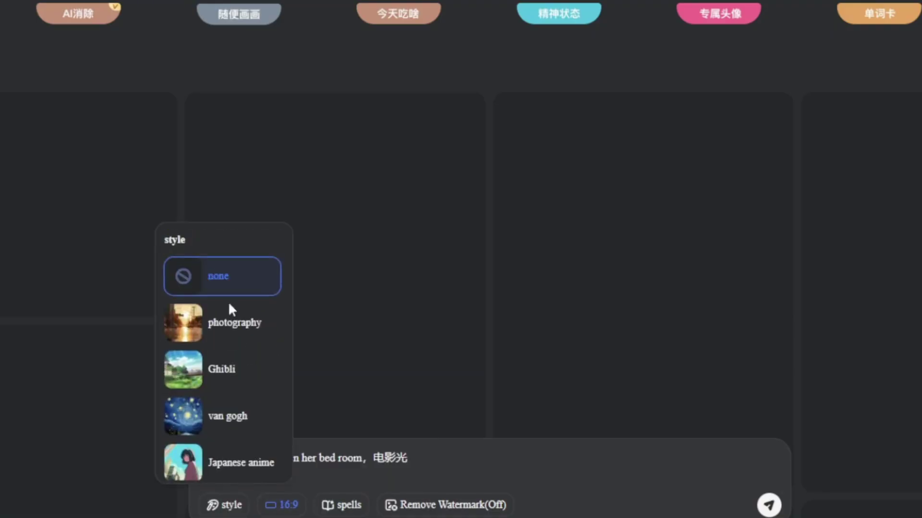
{"action": "left_click", "coordinate": [471, 464]}
{"action": "key", "text": "Return"}
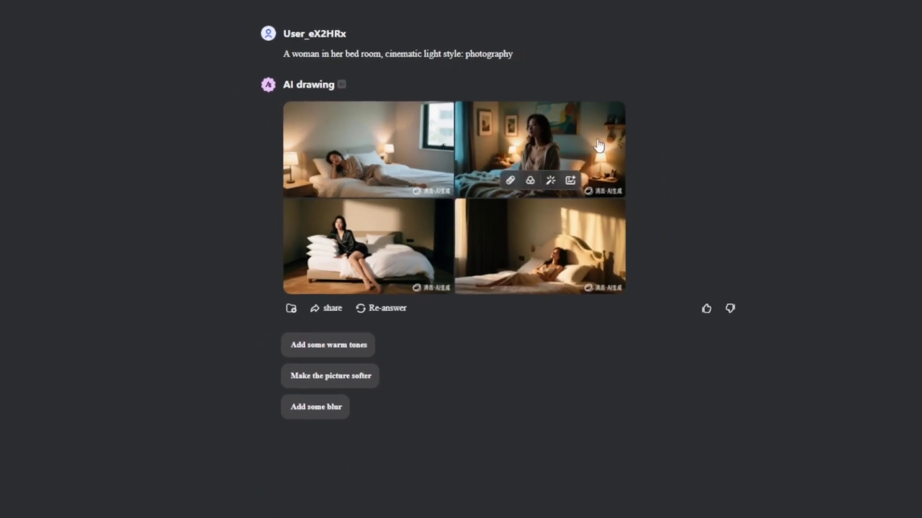
View the generated images full size and download the woman-lying-on-bed photo
{"action": "left_click", "coordinate": [582, 145]}
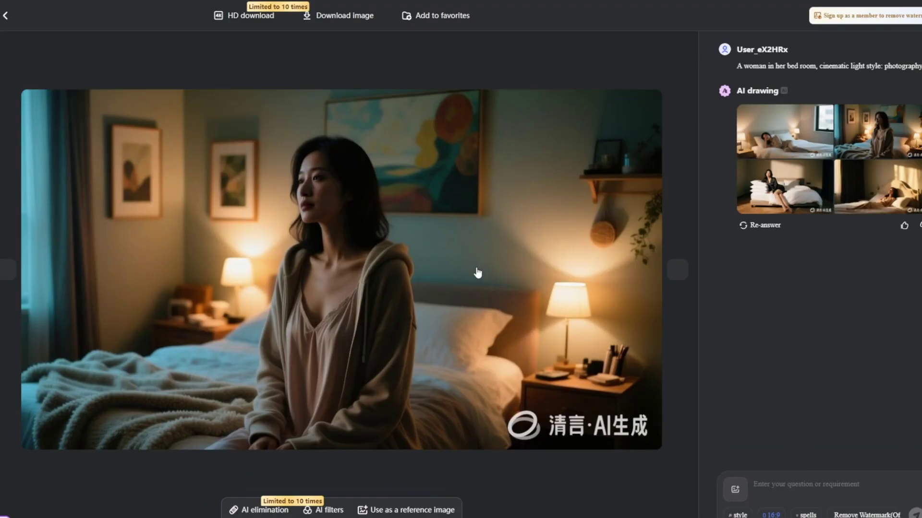
{"action": "left_click", "coordinate": [793, 128]}
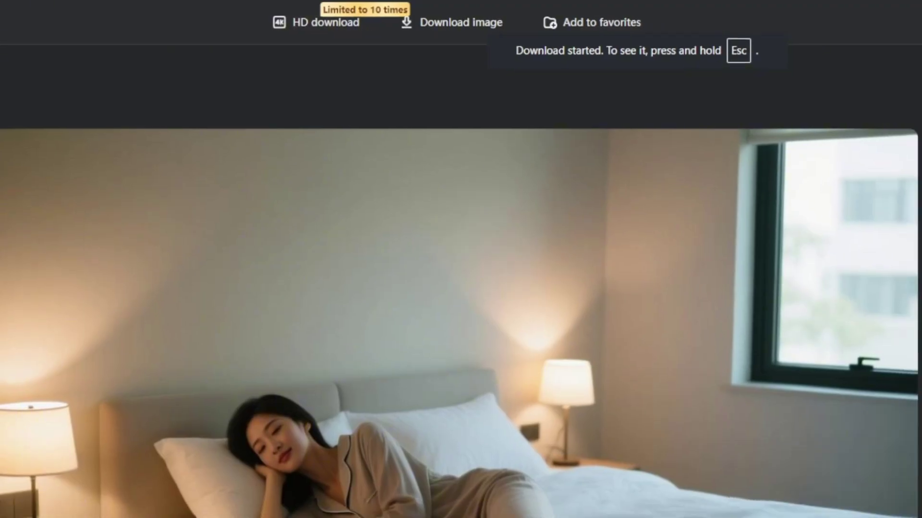
{"action": "key", "text": "Escape"}
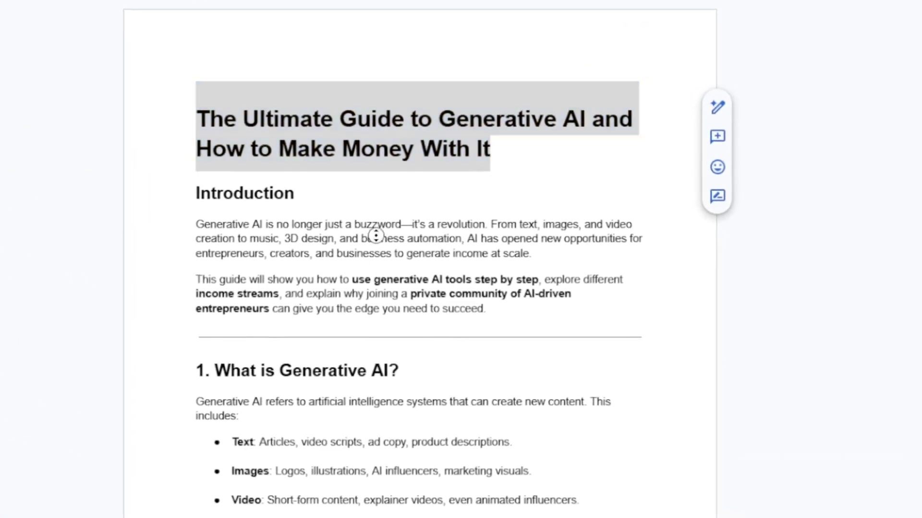
{"action": "scroll", "coordinate": [379, 261], "scroll_direction": "down", "scroll_amount": 1}
{"action": "scroll", "coordinate": [381, 267], "scroll_direction": "down", "scroll_amount": 2}
{"action": "scroll", "coordinate": [383, 270], "scroll_direction": "down", "scroll_amount": 2}
{"action": "scroll", "coordinate": [384, 267], "scroll_direction": "down", "scroll_amount": 2}
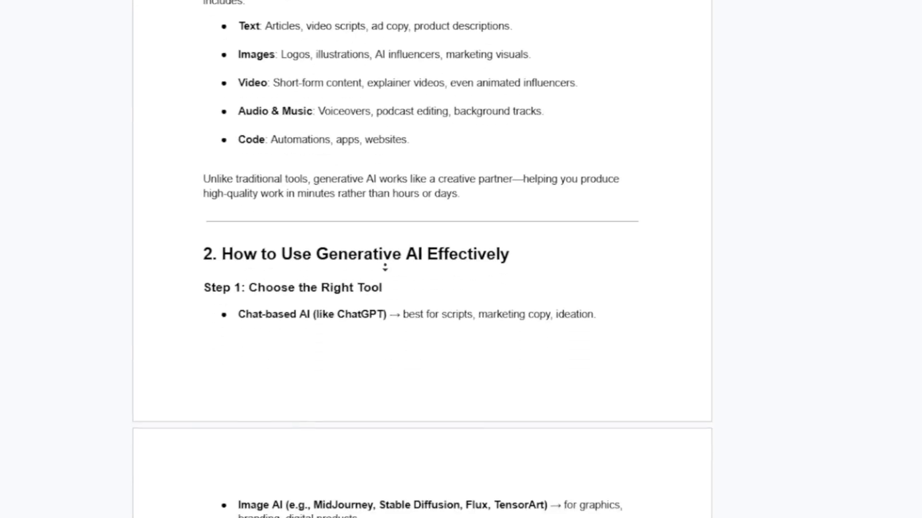
{"action": "scroll", "coordinate": [384, 269], "scroll_direction": "down", "scroll_amount": 2}
{"action": "scroll", "coordinate": [387, 267], "scroll_direction": "down", "scroll_amount": 3}
{"action": "scroll", "coordinate": [386, 268], "scroll_direction": "down", "scroll_amount": 2}
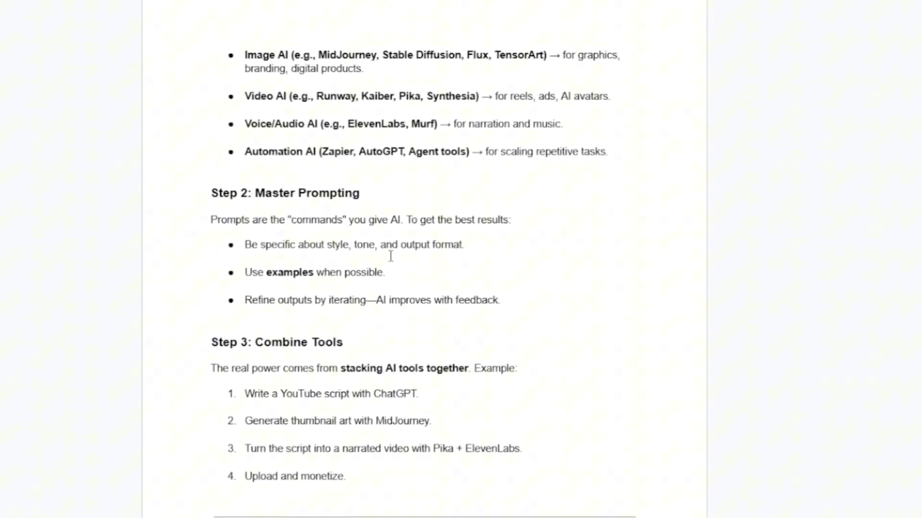
{"action": "scroll", "coordinate": [394, 288], "scroll_direction": "down", "scroll_amount": 1}
{"action": "scroll", "coordinate": [397, 303], "scroll_direction": "down", "scroll_amount": 1}
{"action": "scroll", "coordinate": [400, 301], "scroll_direction": "down", "scroll_amount": 2}
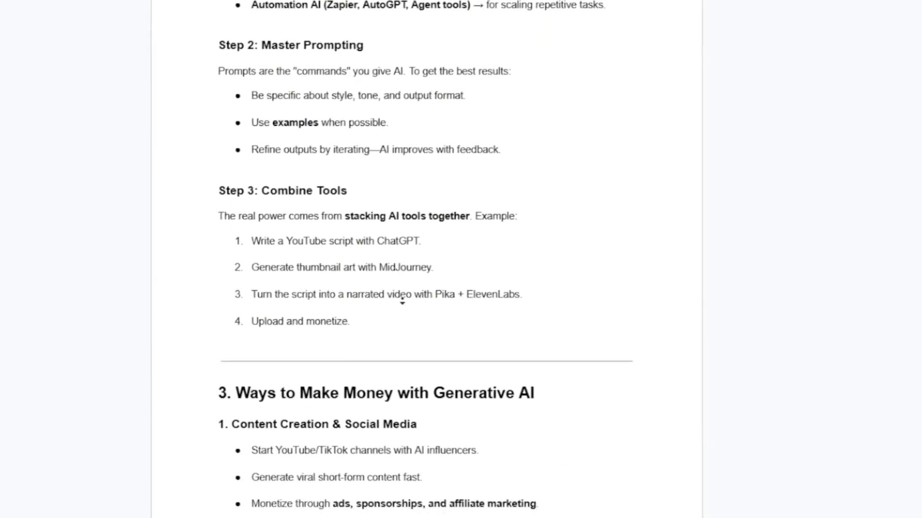
{"action": "scroll", "coordinate": [406, 306], "scroll_direction": "down", "scroll_amount": 2}
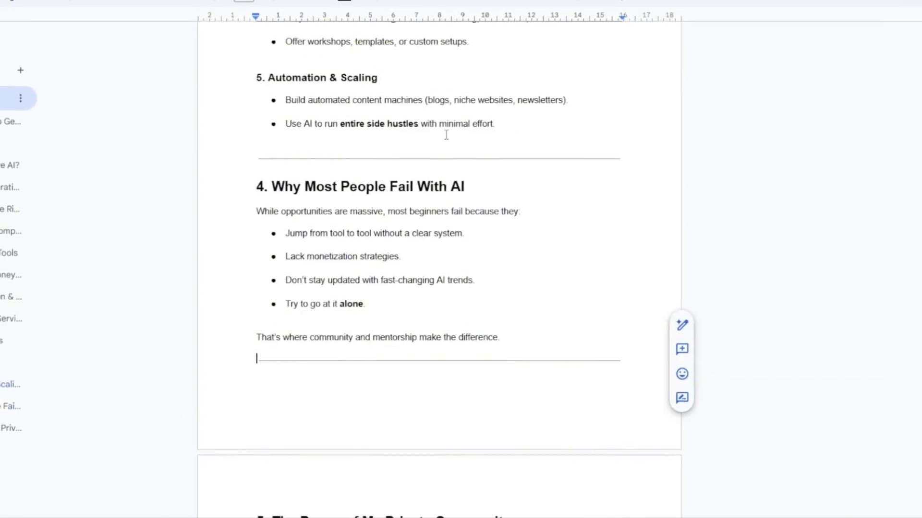
{"action": "type", "text": "I want the full document"}
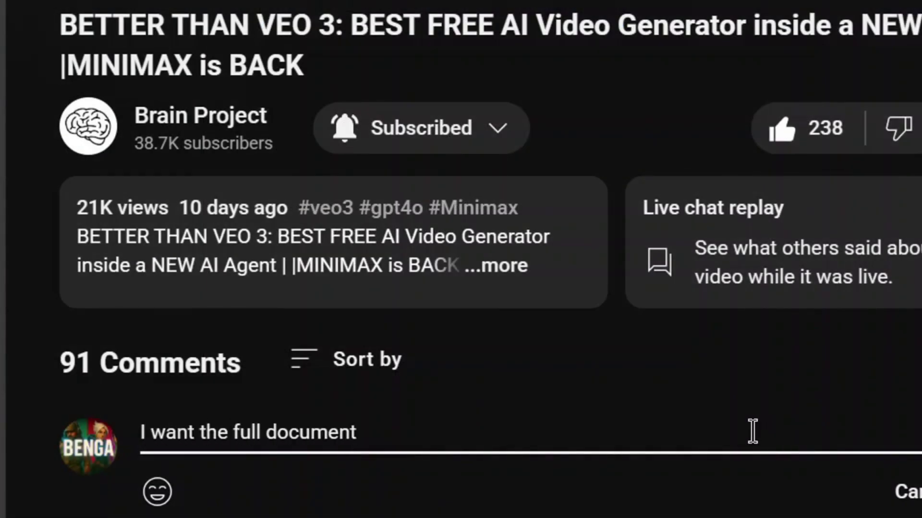
Post the comment 'I want the full document' on the YouTube video
{"action": "left_click", "coordinate": [813, 468]}
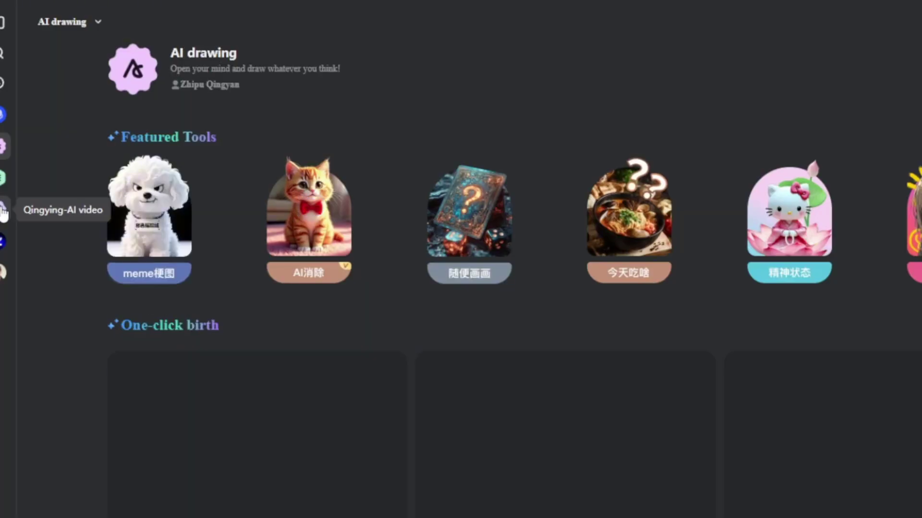
In Qingying AI video, preview the windmill sample and generate a cat-walking-in-the-forest video
{"action": "left_click", "coordinate": [3, 211]}
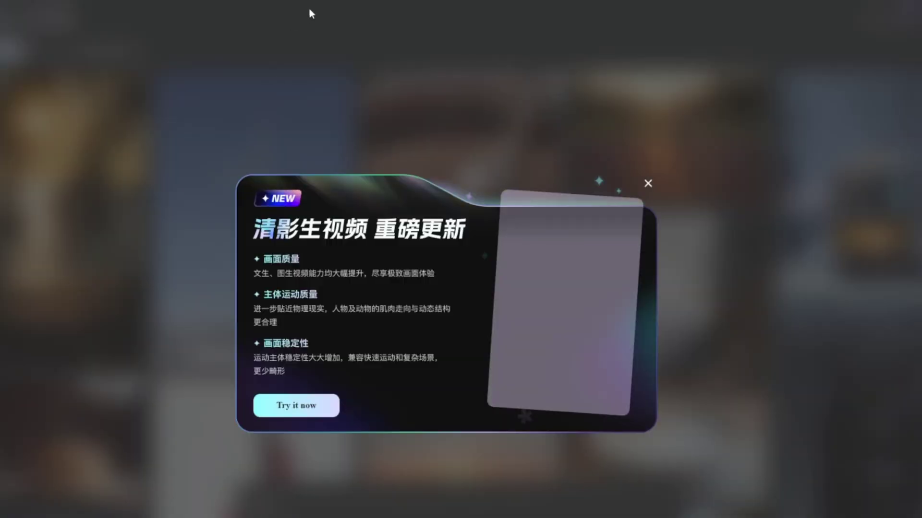
{"action": "left_click", "coordinate": [648, 183]}
{"action": "mouse_move", "coordinate": [196, 126]}
{"action": "left_click", "coordinate": [250, 173]}
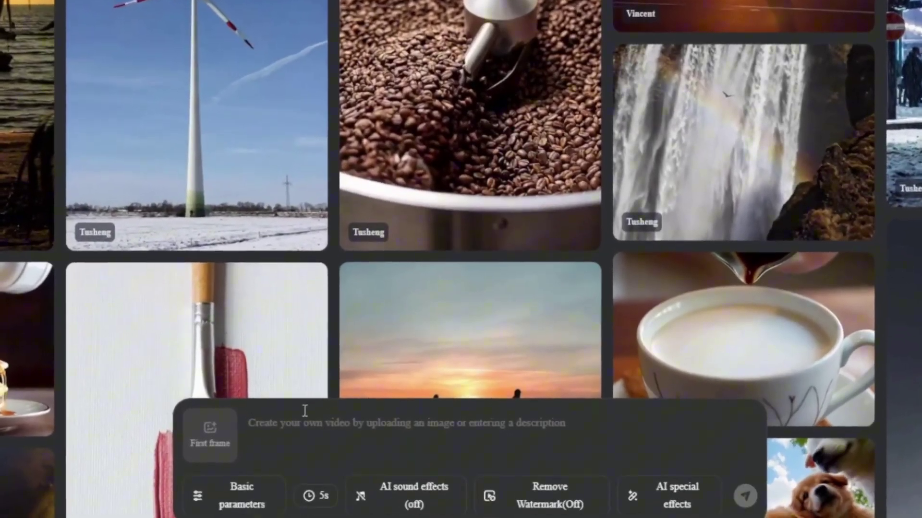
{"action": "type", "text": "a cat walking in the forest"}
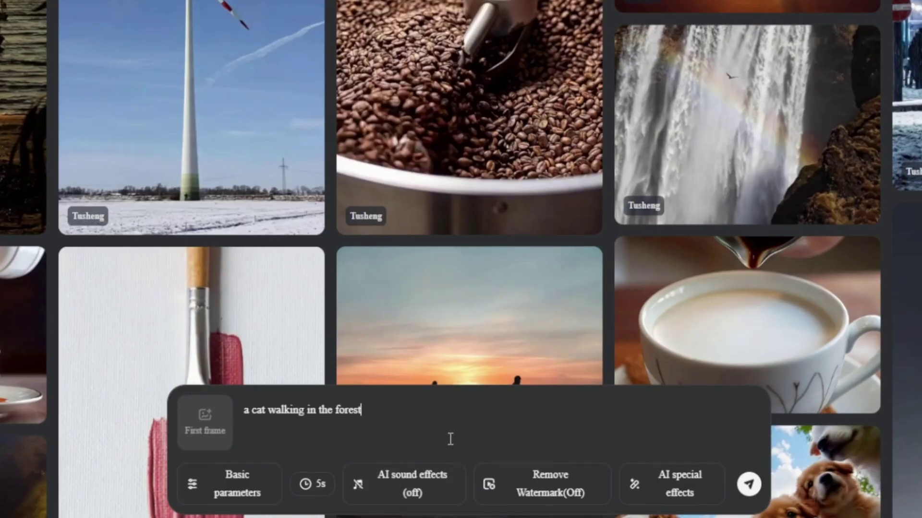
{"action": "left_click", "coordinate": [752, 495]}
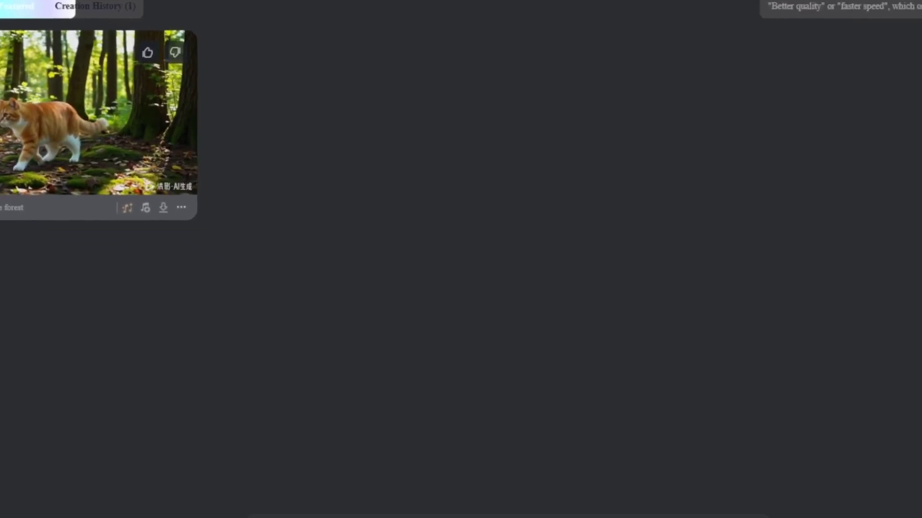
{"action": "left_click", "coordinate": [128, 38]}
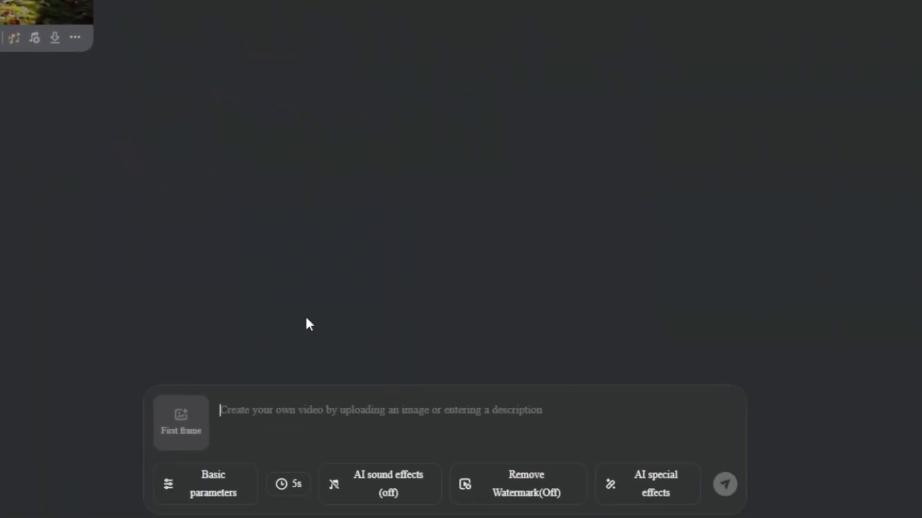
{"action": "type", "text": "a"}
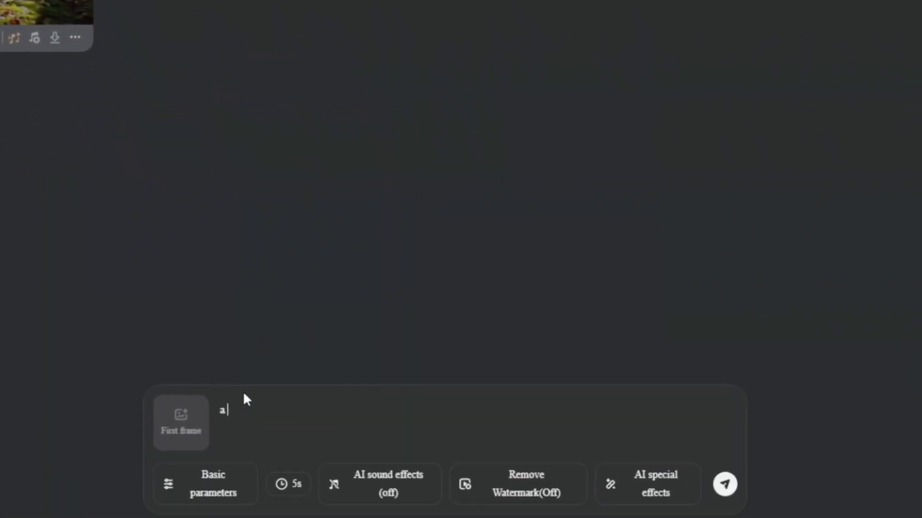
{"action": "type", "text": " woman with pink hair walking down the street with blue shirt"}
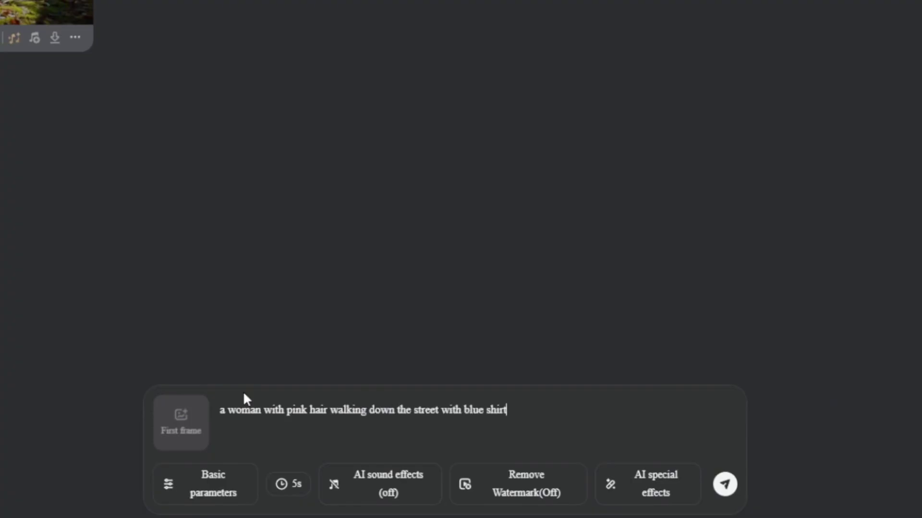
Generate the pink-haired woman in blue shirt walking video and play the result
{"action": "key", "text": "Return"}
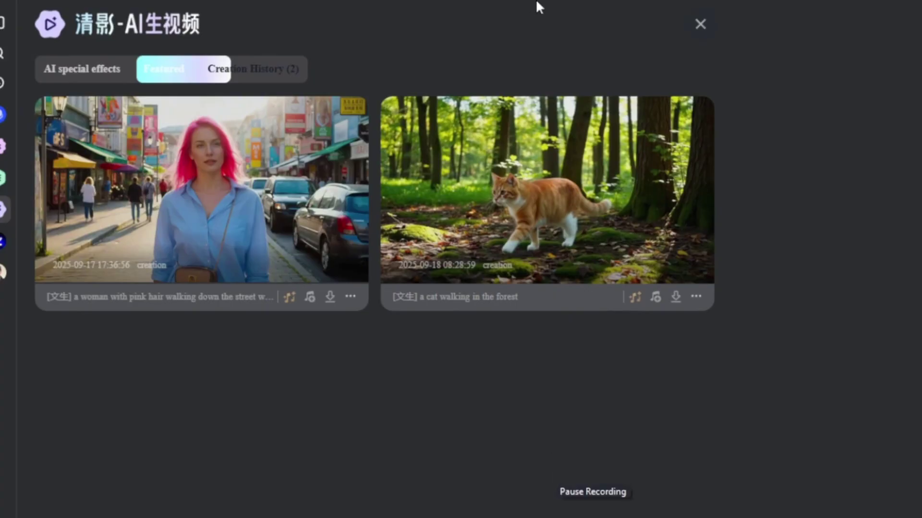
{"action": "mouse_move", "coordinate": [479, 174]}
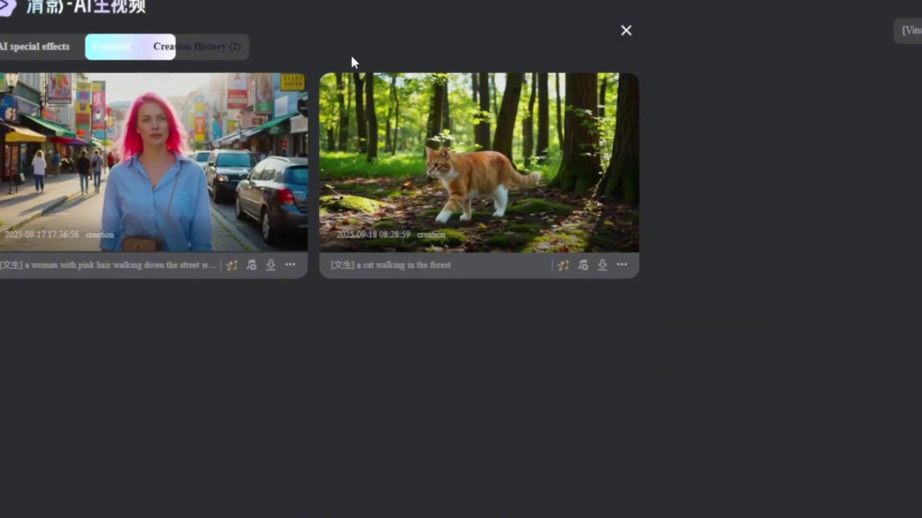
{"action": "left_click", "coordinate": [202, 181]}
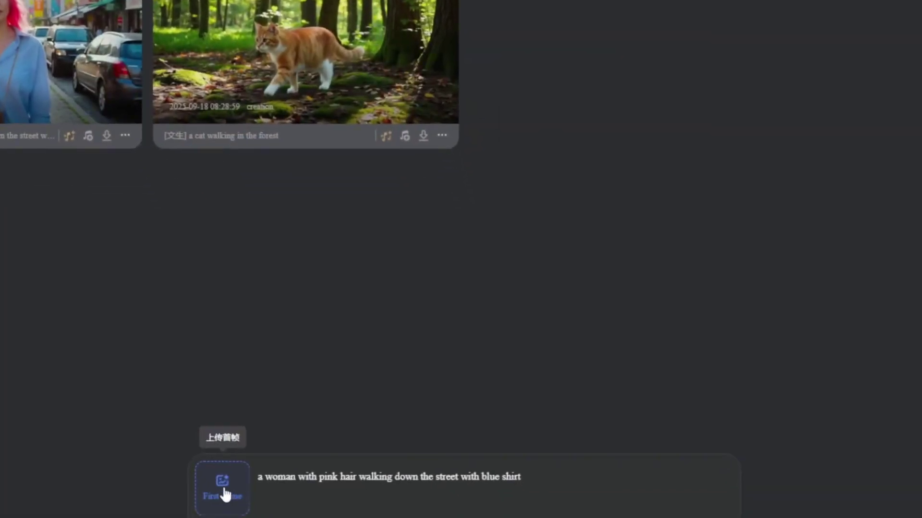
Upload the selfie as the first frame for the smiling-woman image-to-video clip
{"action": "left_click", "coordinate": [183, 422]}
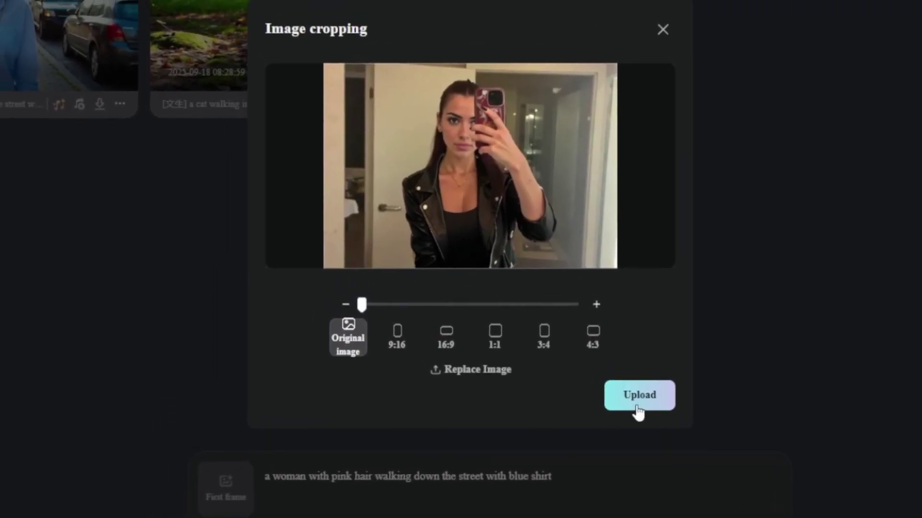
{"action": "left_click", "coordinate": [641, 400]}
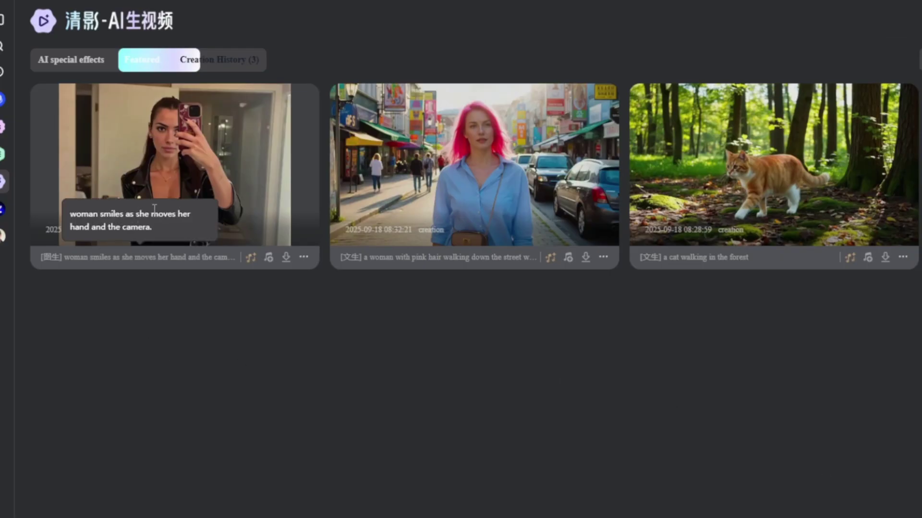
{"action": "left_click", "coordinate": [153, 209]}
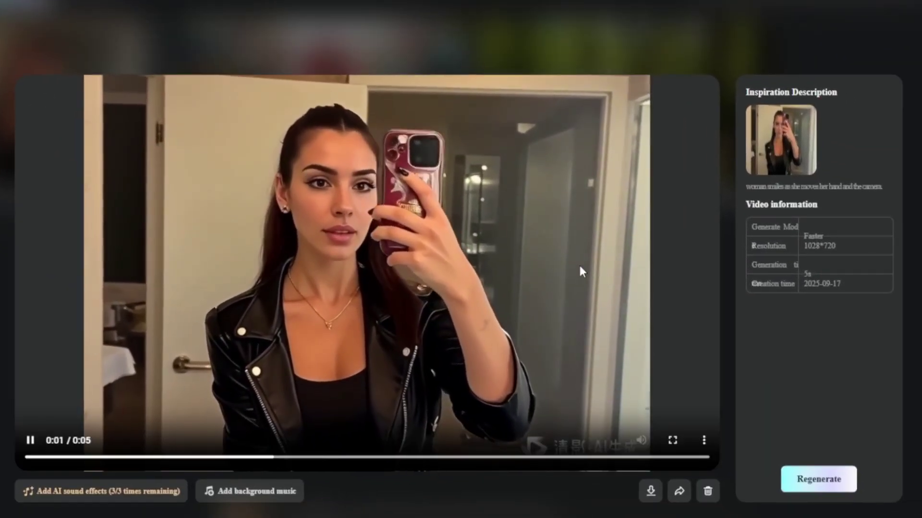